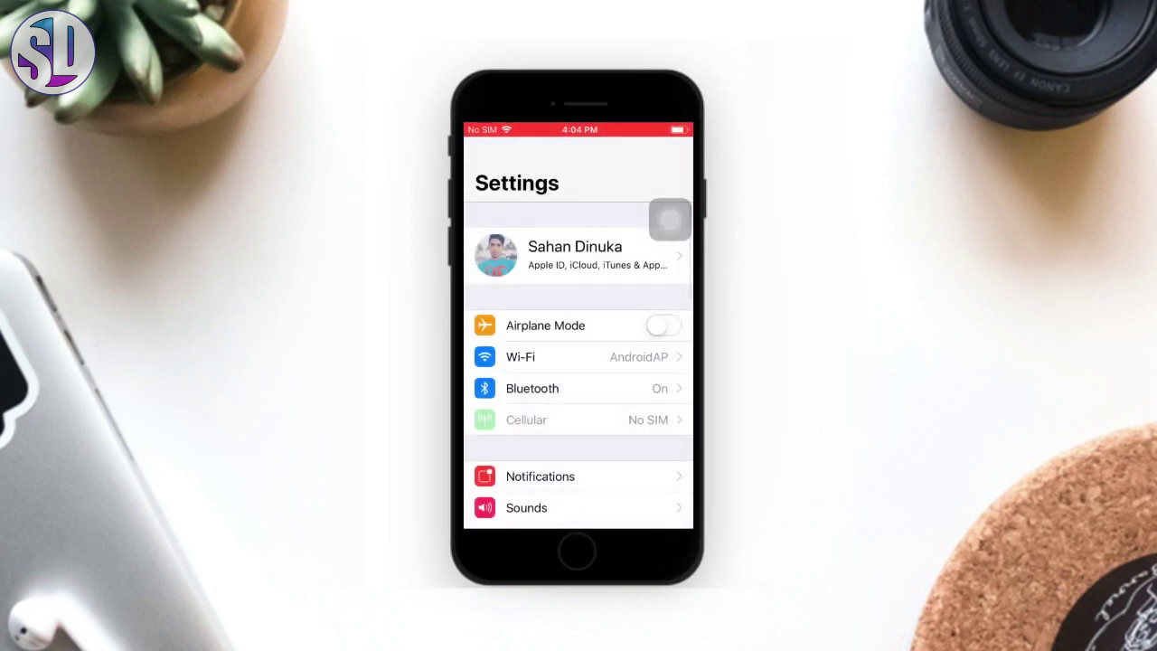
Step: Return to the home screen page showing App Store, Health, Wallet and Settings
scroll(578, 348, down, 3)
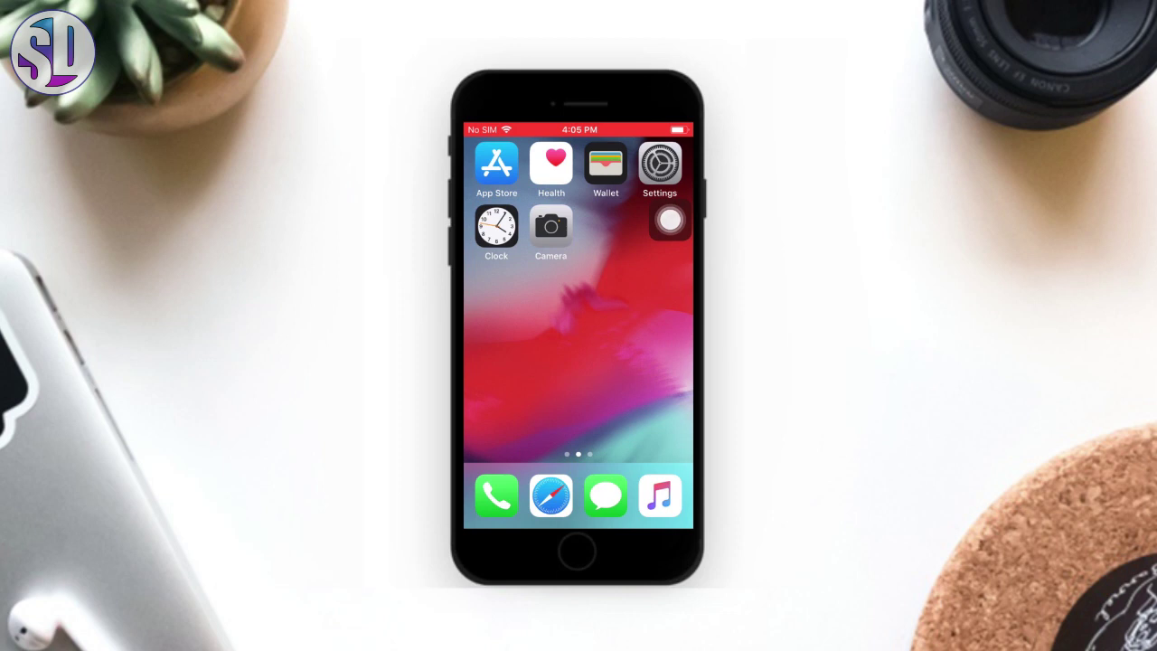
Step: Launch Settings and scroll down to the iTunes & App Store entry
click(659, 163)
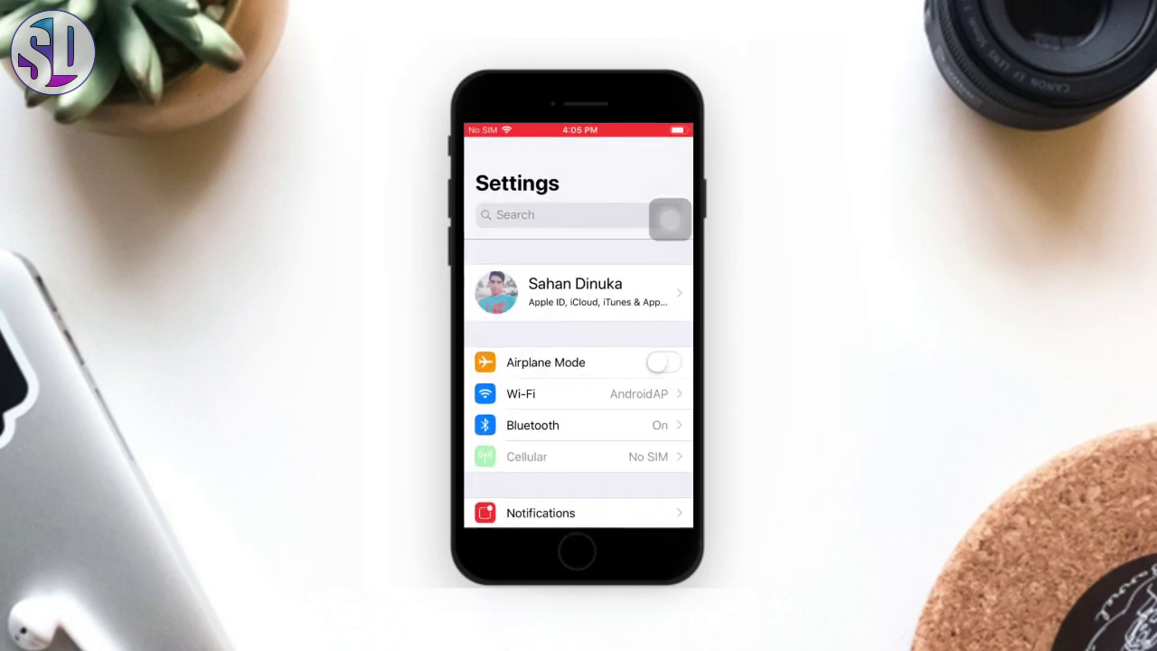
scroll(578, 361, down, 5)
scroll(579, 347, down, 2)
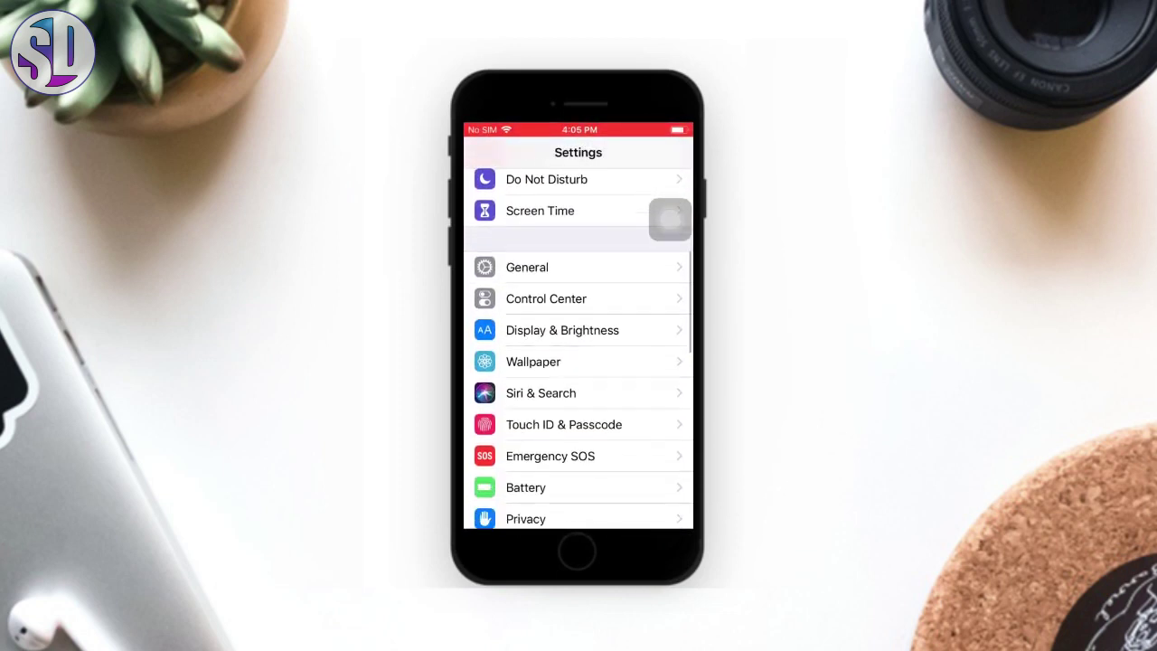
scroll(579, 348, down, 1)
scroll(579, 348, down, 1)
scroll(578, 348, down, 1)
scroll(578, 348, down, 2)
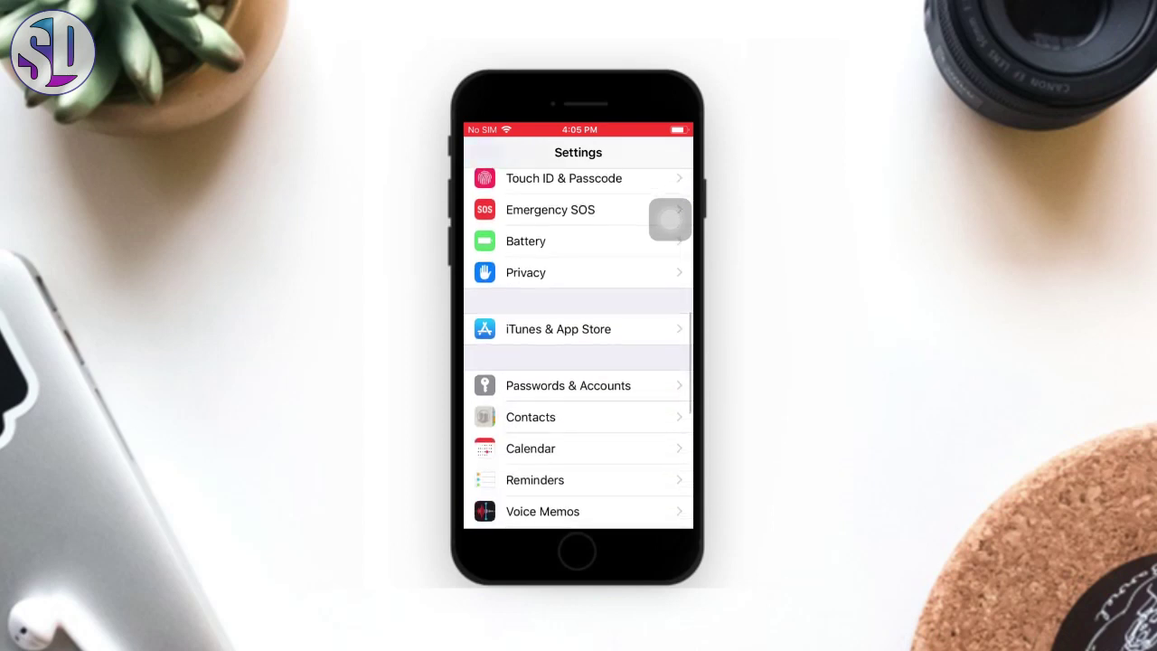
Step: Open iTunes & App Store and reveal the Offload Unused Apps option at the bottom
click(559, 328)
scroll(578, 348, down, 1)
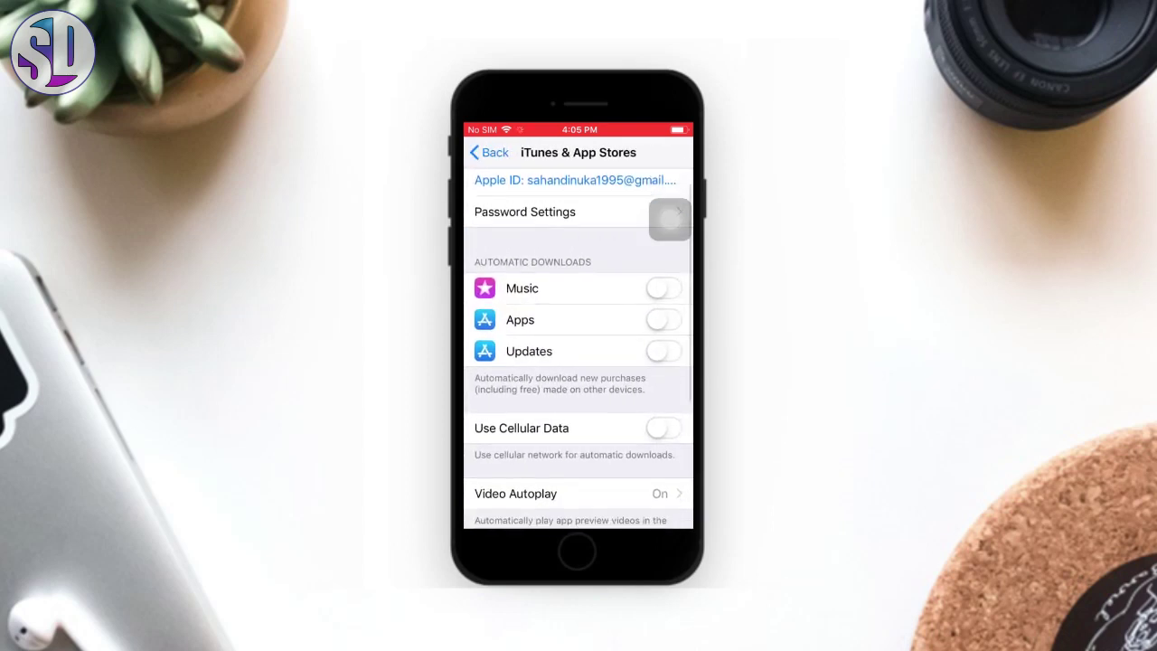
scroll(578, 348, down, 3)
scroll(578, 348, down, 1)
scroll(578, 348, down, 2)
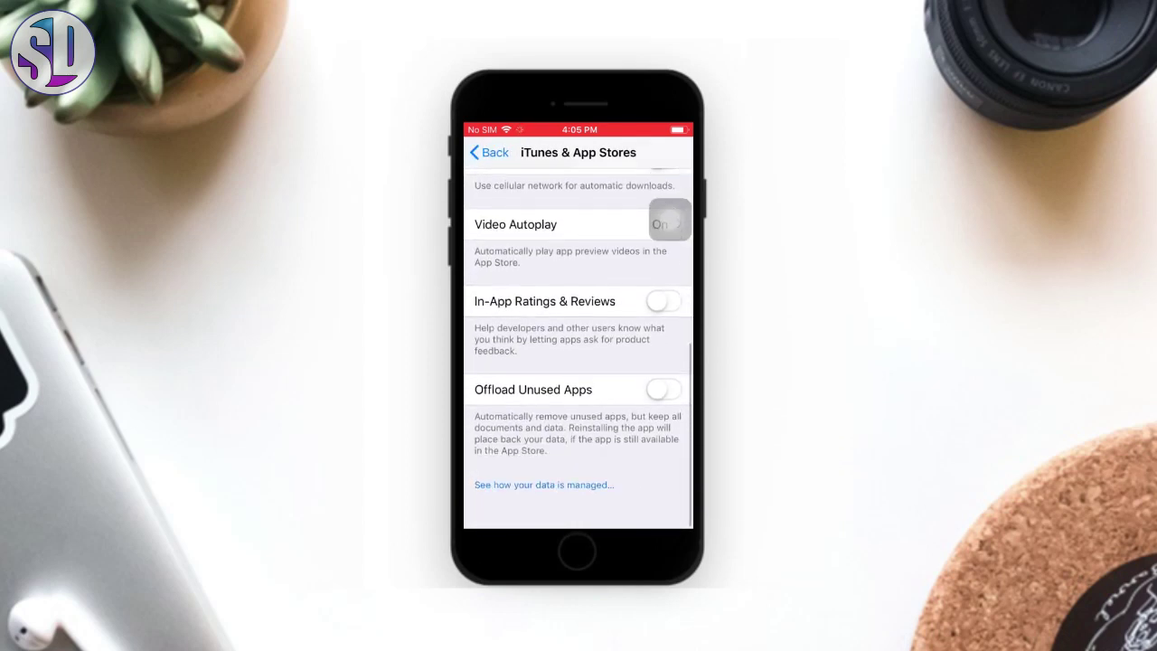
Step: Switch Offload Unused Apps on and scroll through the rest of the page
click(664, 421)
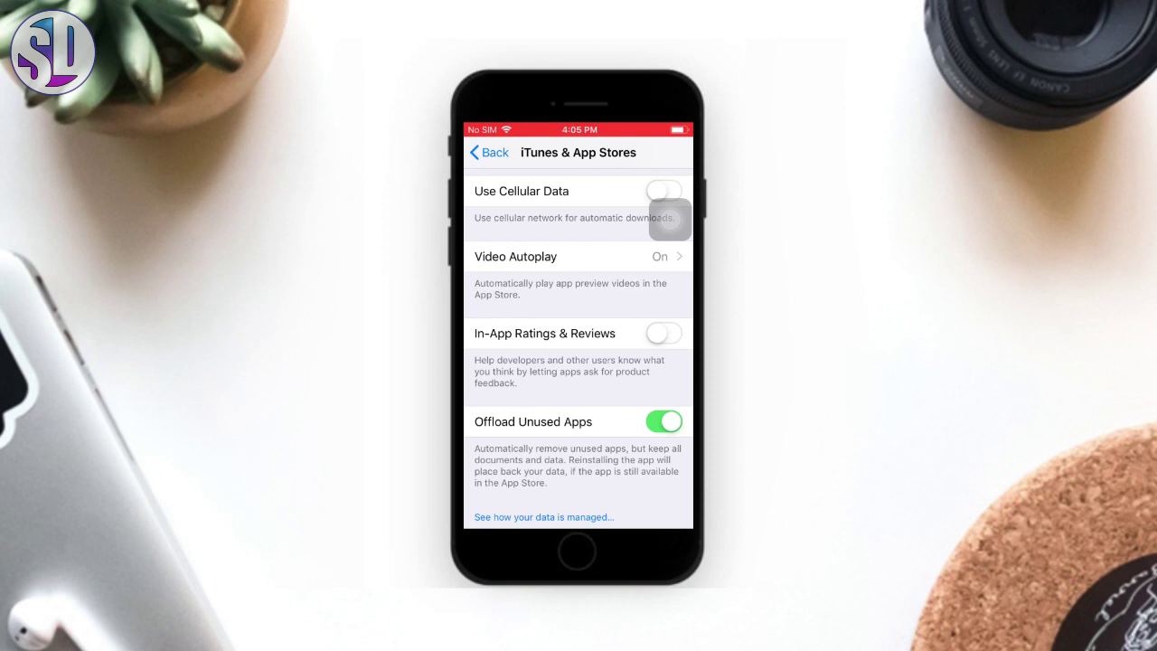
scroll(578, 348, down, 1)
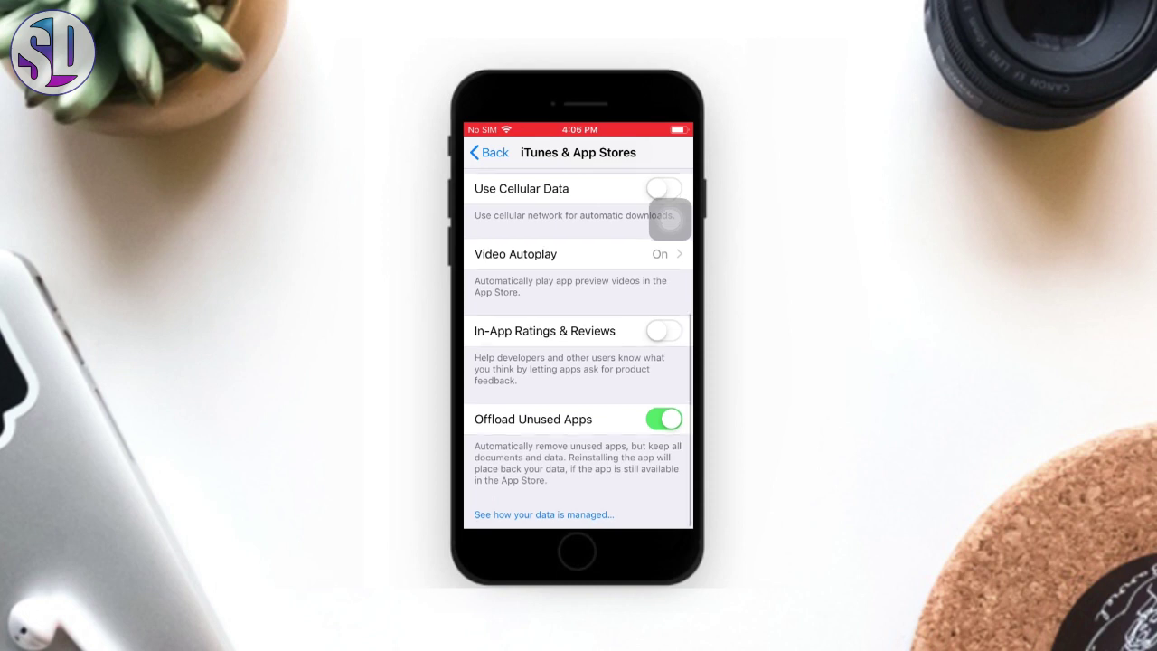
scroll(670, 218, down, 1)
scroll(670, 218, down, 1)
scroll(669, 218, down, 1)
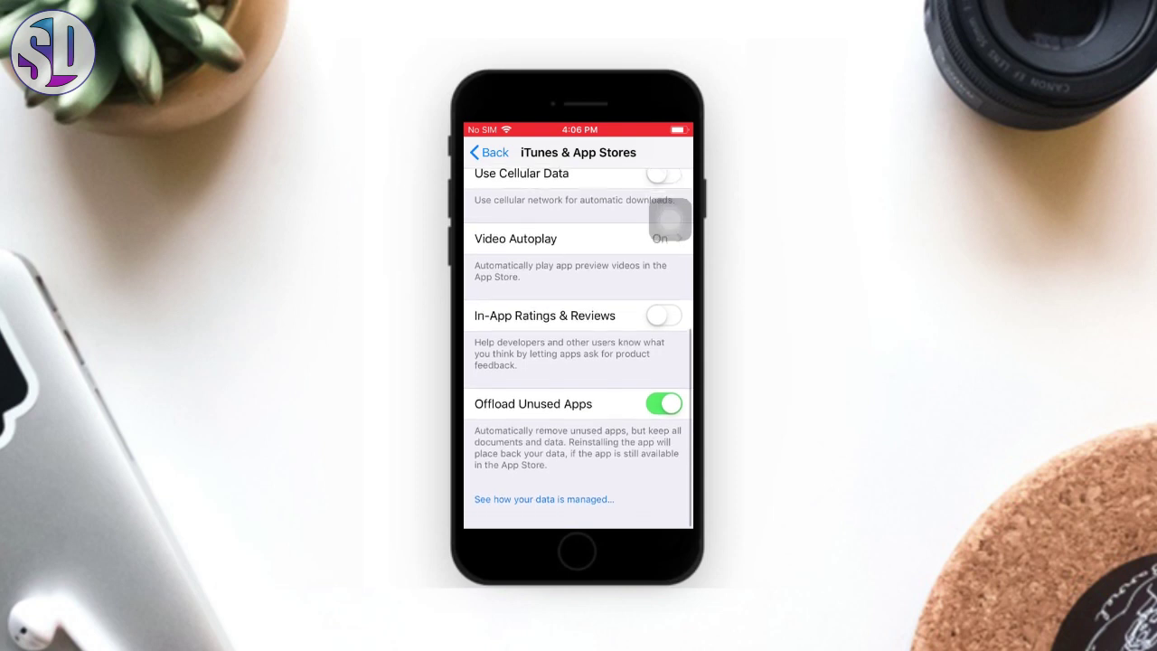
scroll(670, 218, down, 1)
scroll(669, 218, down, 1)
scroll(669, 218, down, 1)
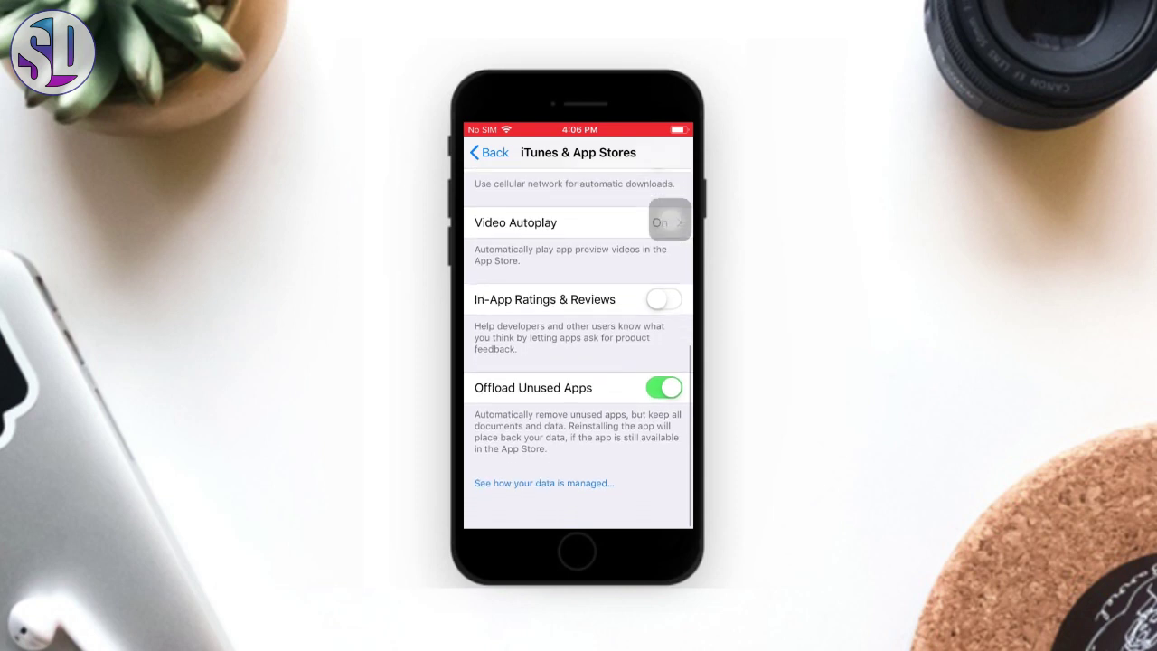
scroll(669, 218, down, 1)
scroll(669, 218, down, 1)
scroll(670, 217, down, 1)
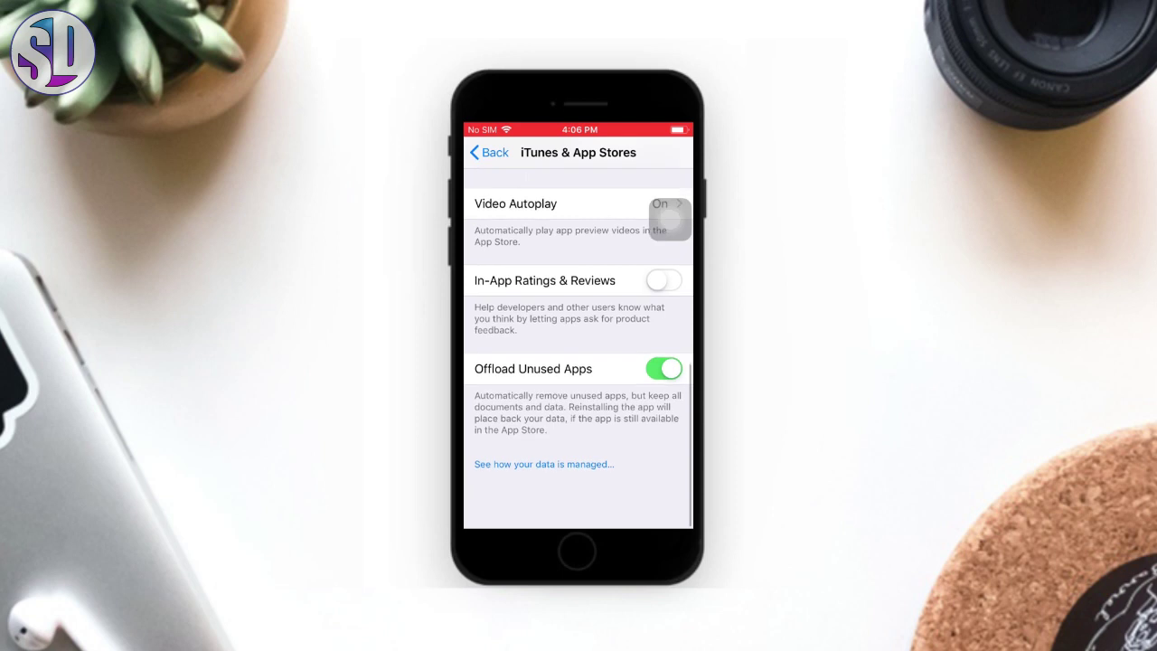
scroll(670, 218, down, 1)
scroll(669, 217, down, 1)
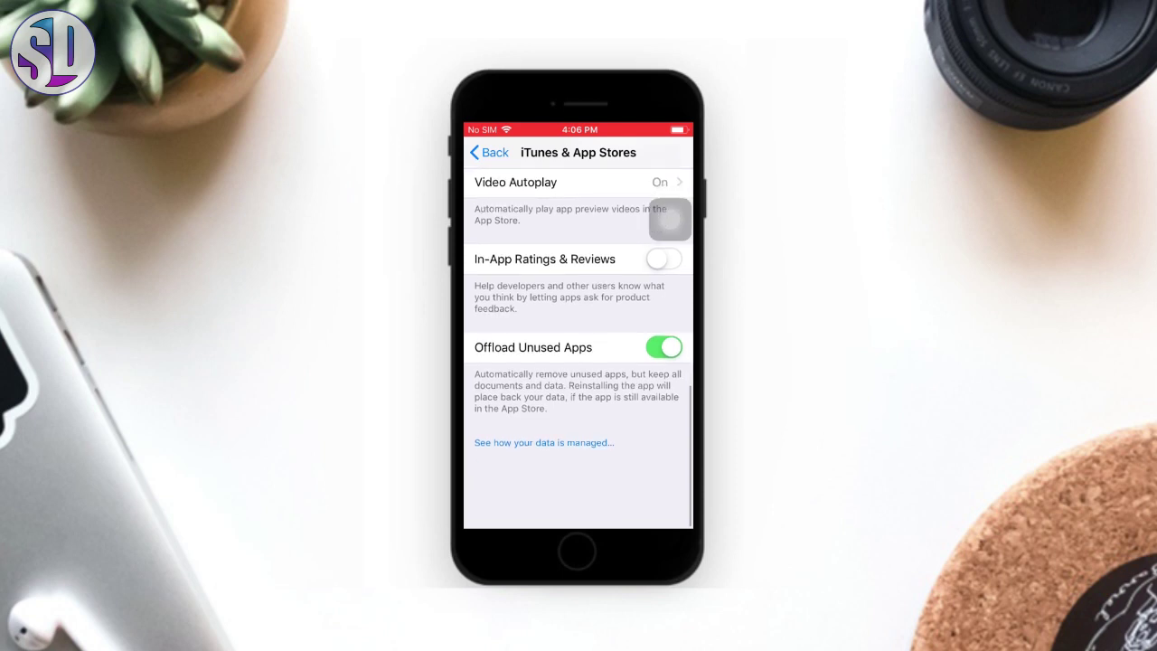
Step: Scroll back up to the top of the iTunes & App Stores page
scroll(670, 217, up, 1)
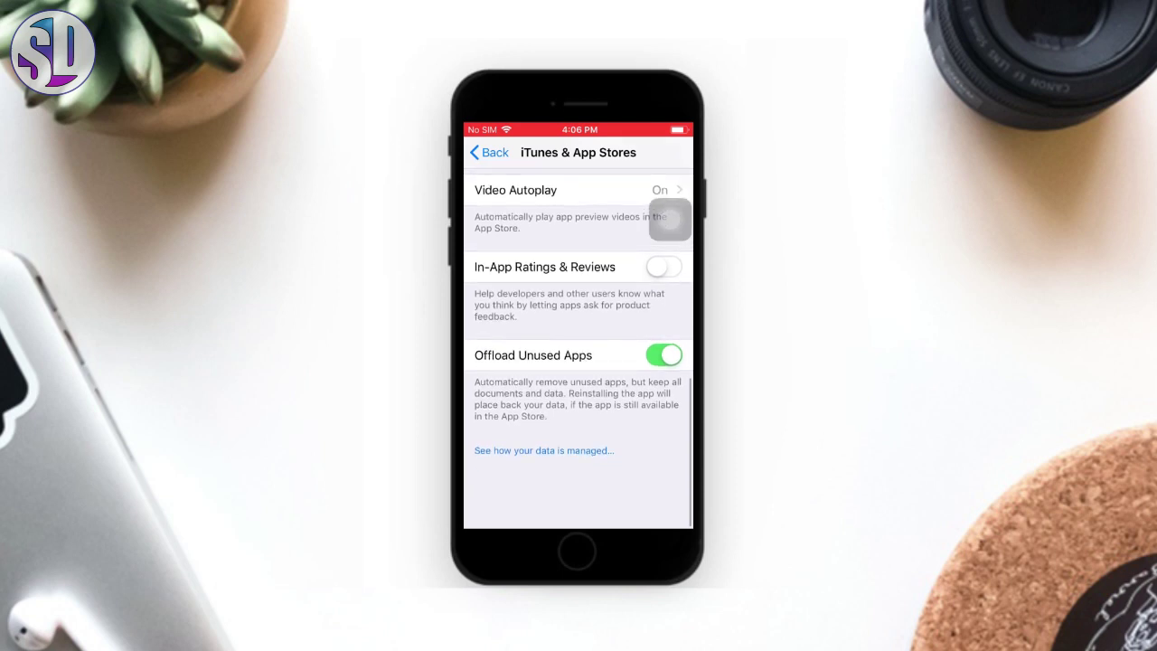
scroll(669, 217, up, 1)
scroll(669, 218, up, 1)
scroll(670, 217, up, 1)
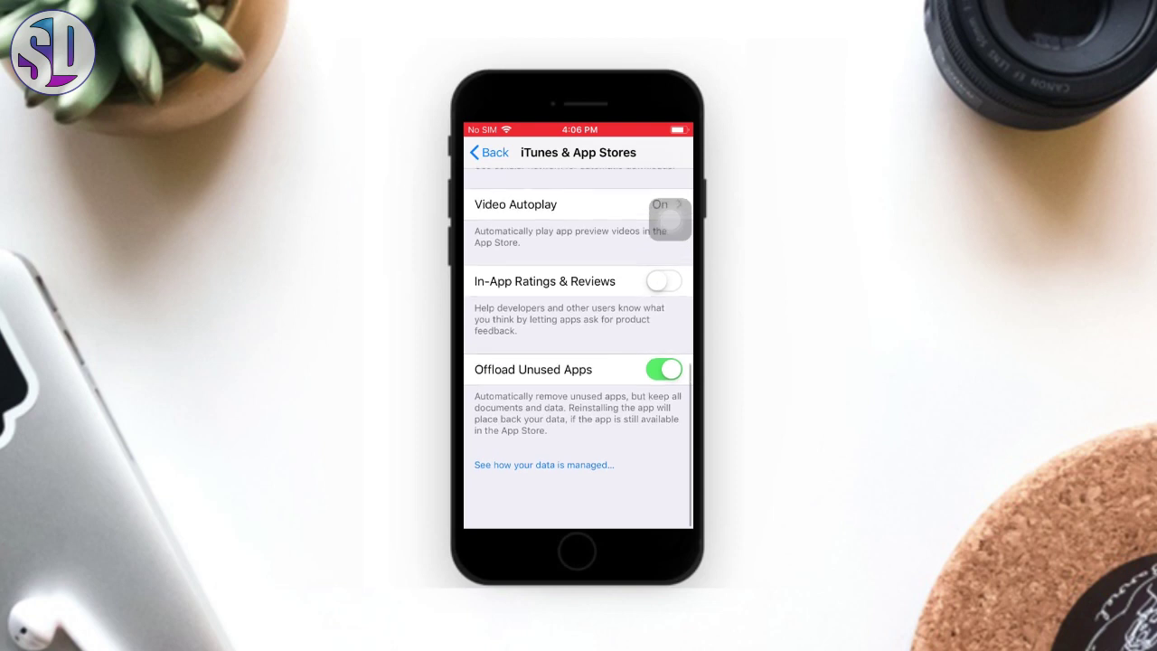
scroll(670, 218, up, 1)
scroll(670, 218, up, 1)
scroll(670, 218, up, 1)
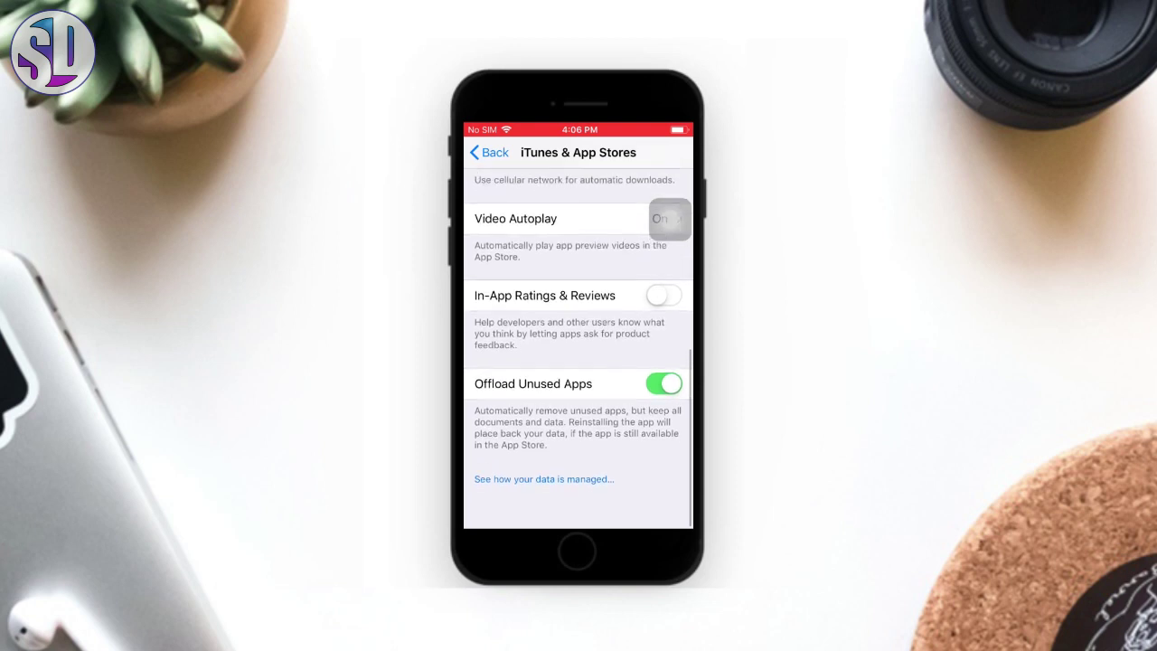
scroll(670, 217, up, 1)
scroll(669, 218, up, 1)
scroll(670, 217, up, 1)
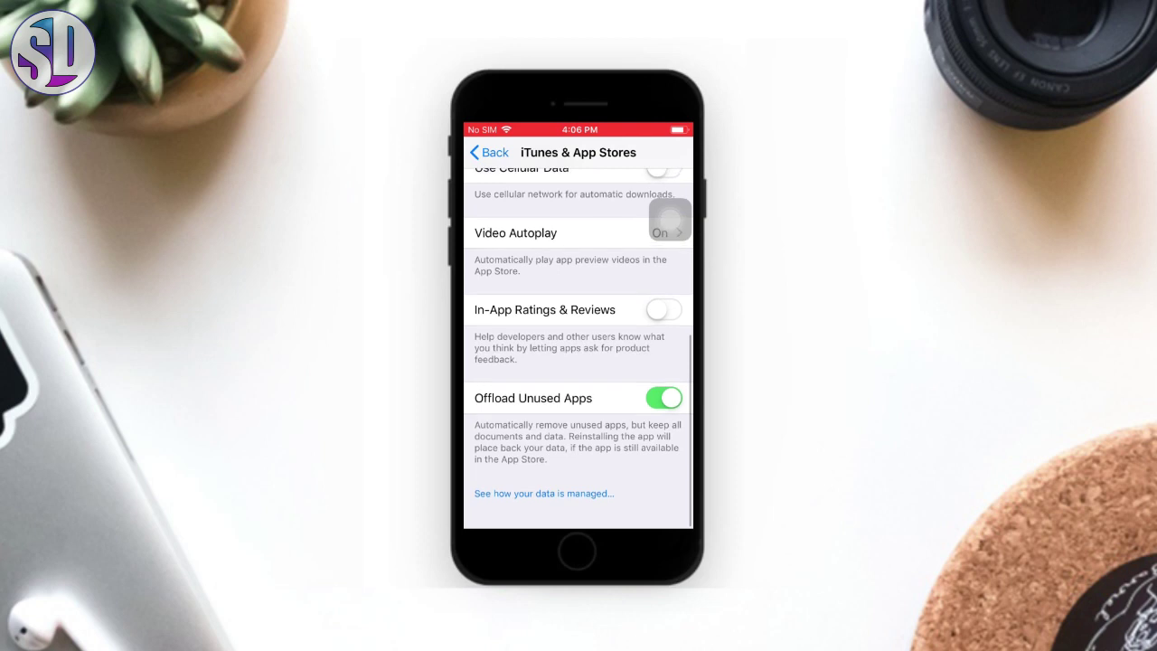
scroll(669, 219, up, 1)
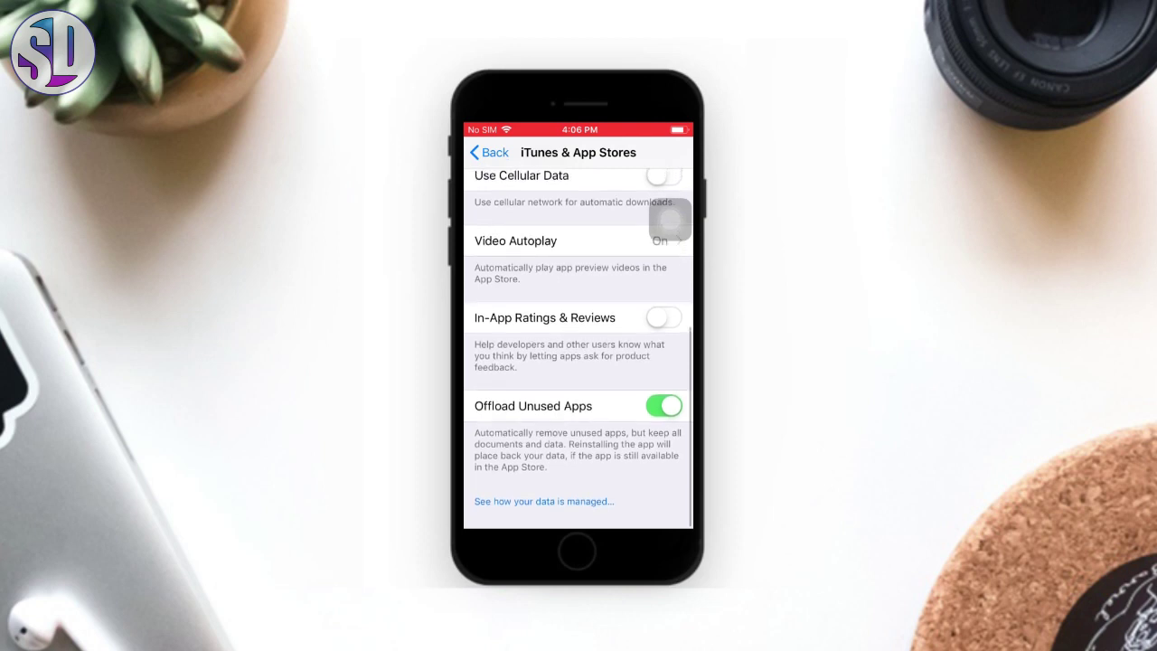
scroll(578, 343, up, 1)
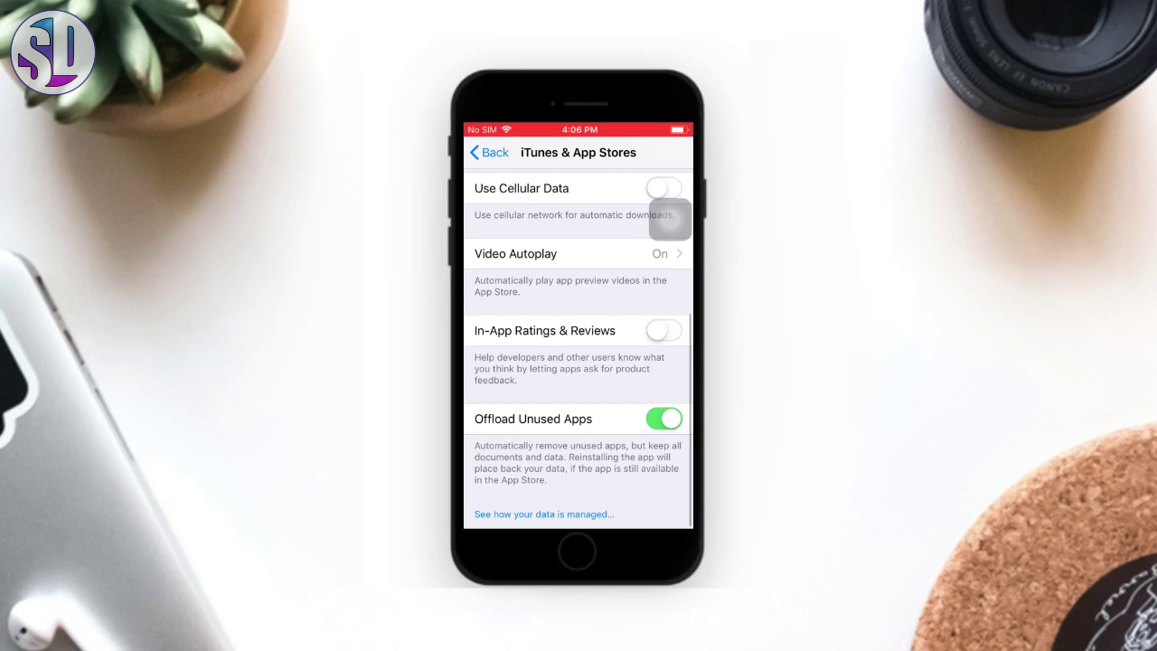
click(488, 151)
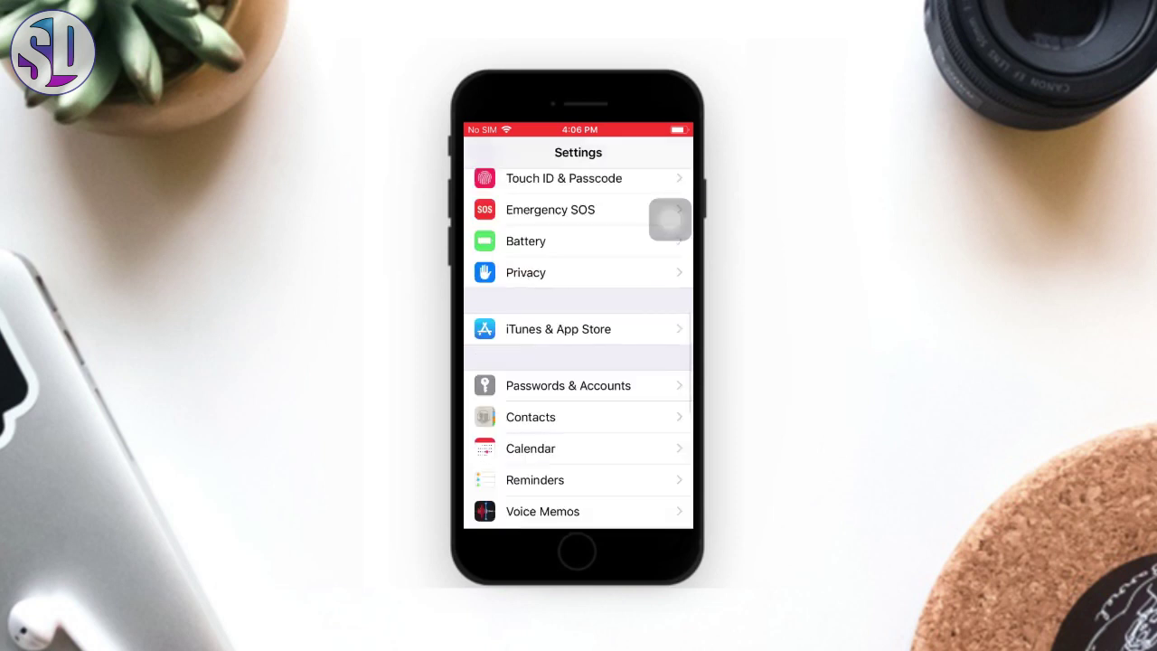
scroll(579, 348, up, 2)
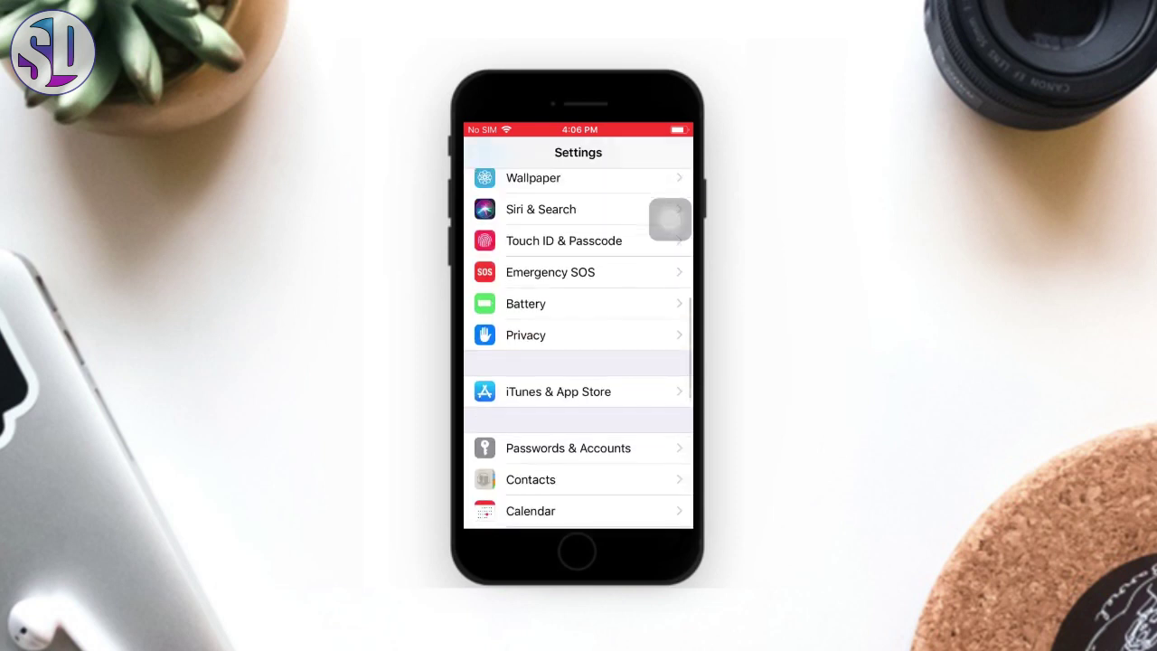
scroll(578, 348, up, 2)
scroll(578, 348, up, 1)
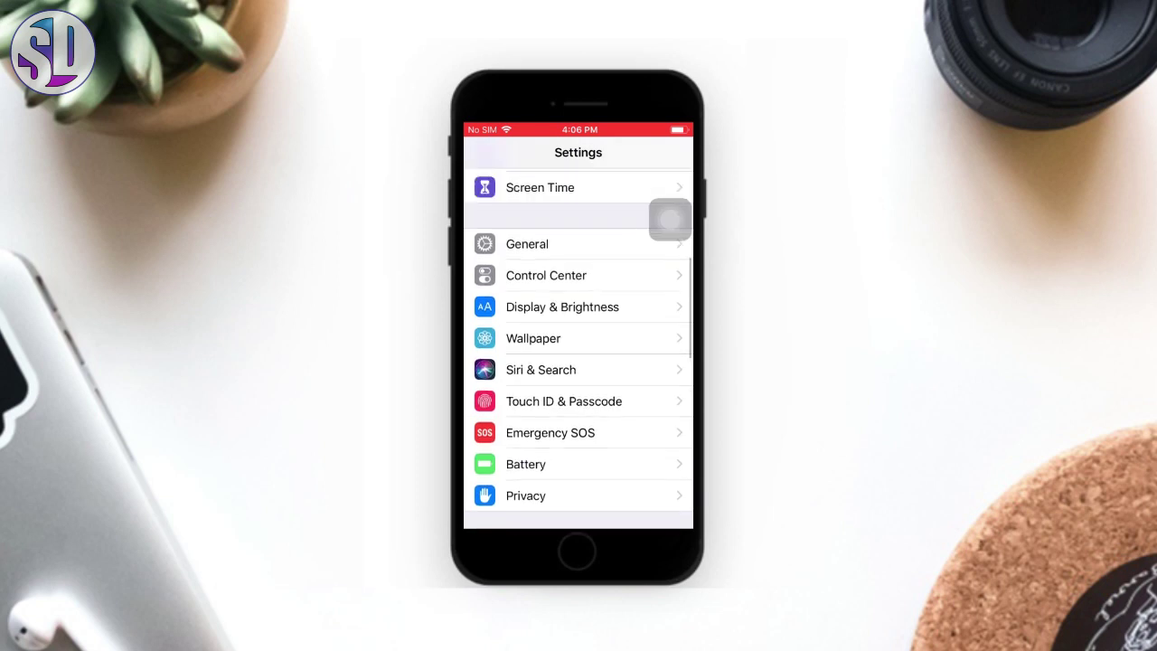
scroll(578, 348, up, 1)
scroll(579, 348, up, 1)
scroll(669, 219, up, 1)
scroll(669, 218, up, 1)
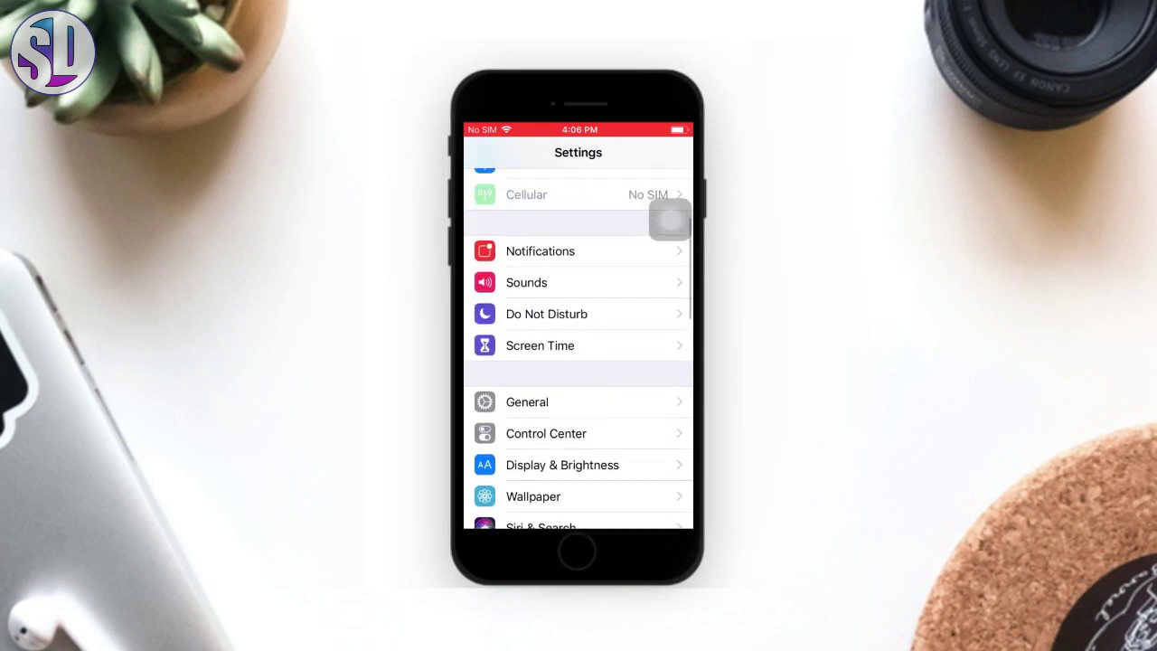
scroll(668, 218, up, 1)
scroll(669, 218, up, 1)
scroll(669, 218, up, 1)
scroll(668, 218, up, 1)
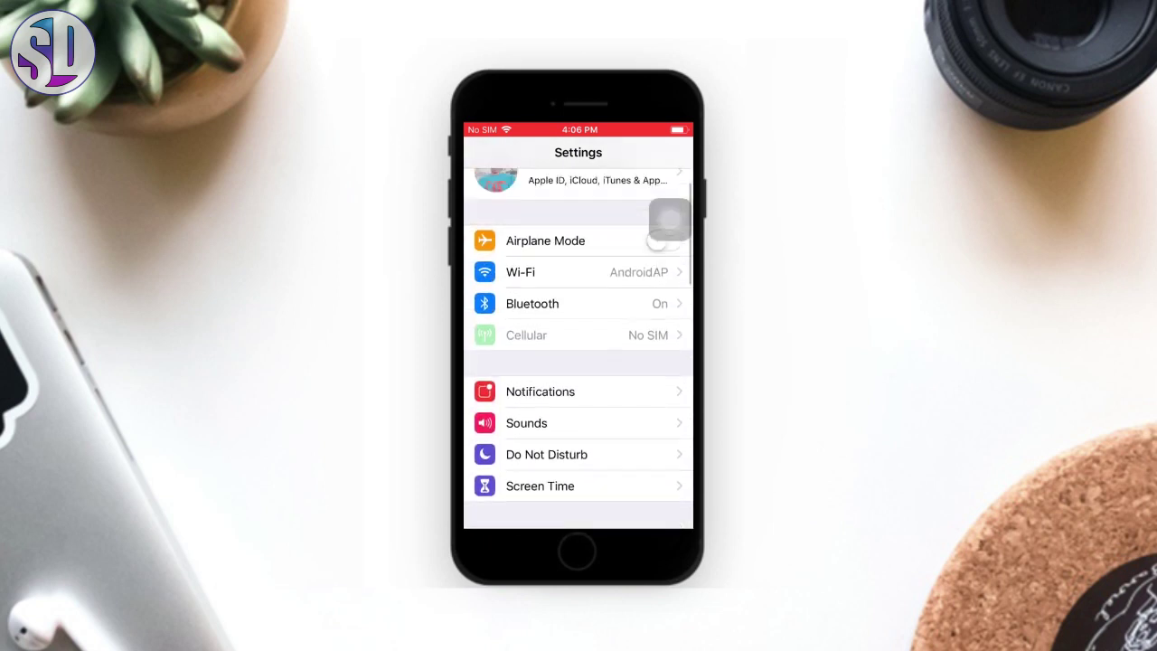
scroll(669, 219, up, 1)
scroll(669, 218, up, 1)
scroll(579, 348, up, 1)
scroll(579, 348, up, 1)
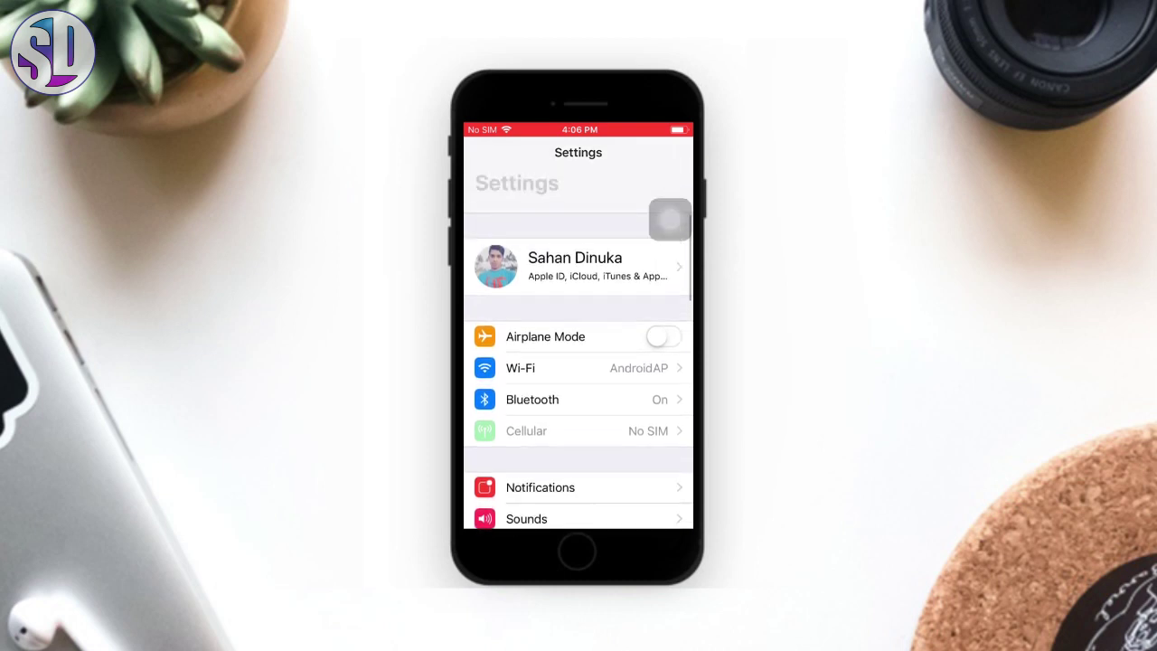
scroll(578, 348, up, 1)
scroll(579, 348, up, 1)
scroll(669, 218, up, 1)
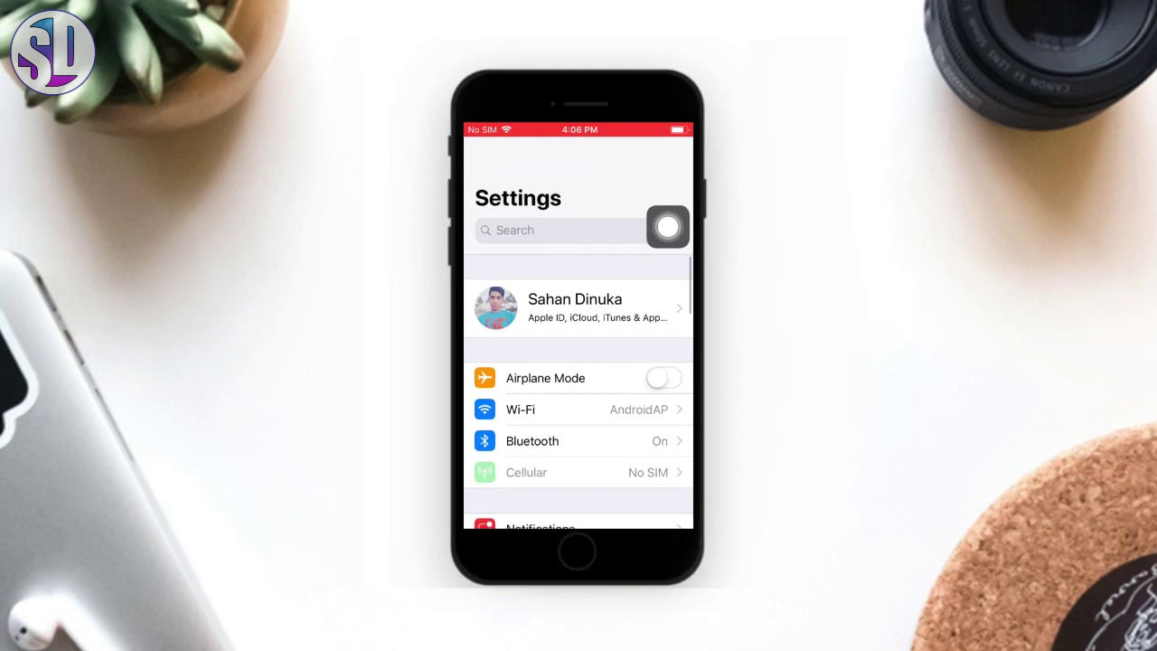
Step: Expand the floating AssistiveTouch menu over the Settings list
click(669, 226)
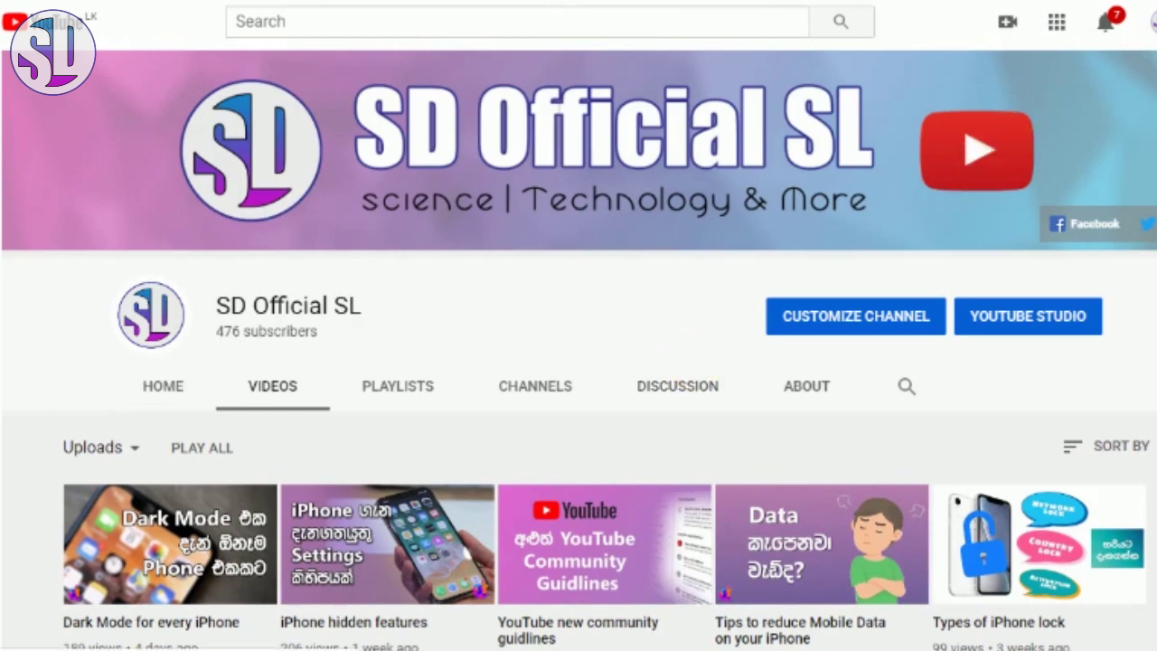
Step: Browse the YouTube channel's uploaded videos, scrolling down and back up
scroll(578, 350, down, 1)
scroll(579, 350, down, 1)
scroll(578, 349, down, 1)
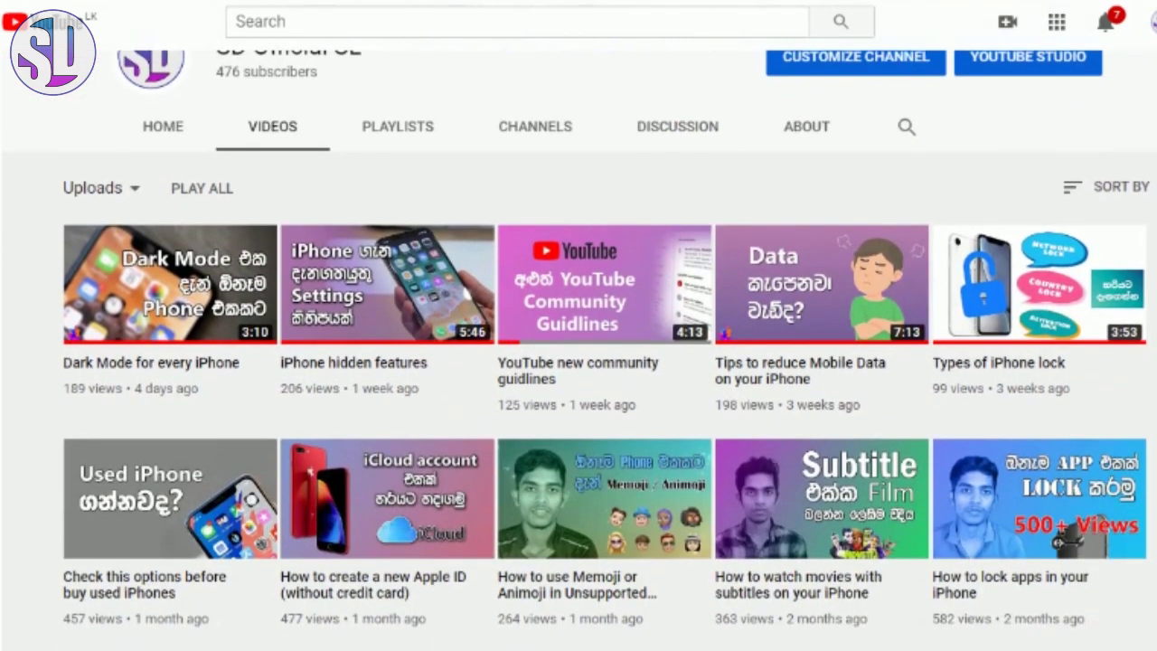
scroll(578, 362, down, 1)
scroll(578, 361, down, 1)
scroll(578, 361, down, 1)
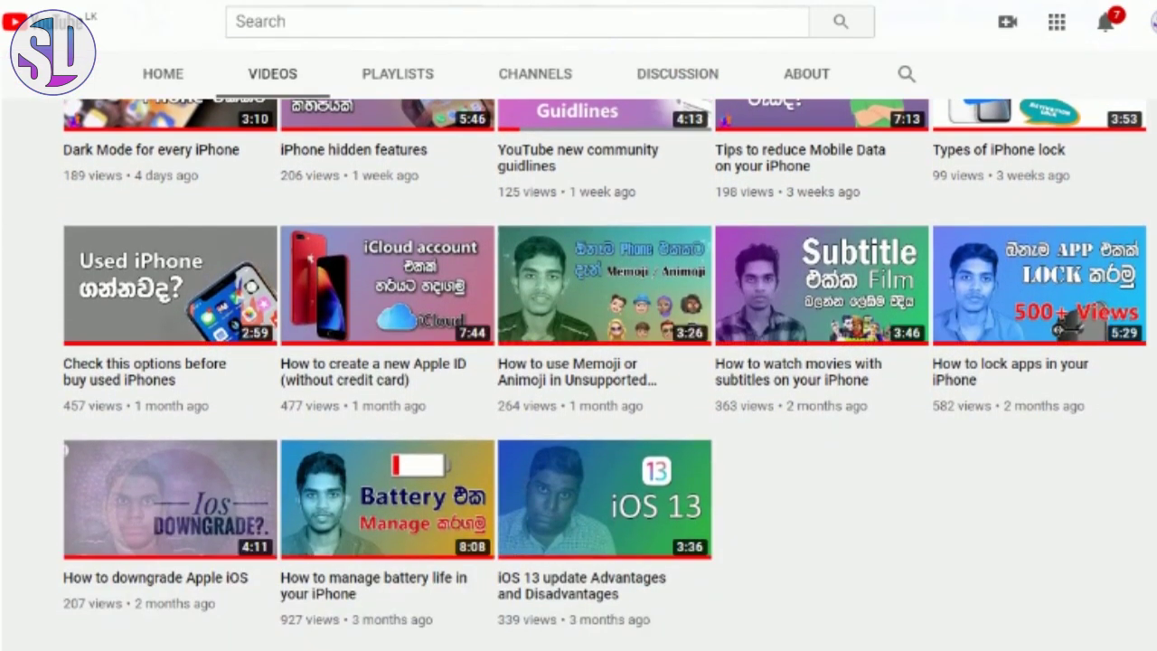
scroll(579, 361, up, 1)
scroll(578, 362, up, 1)
scroll(579, 361, up, 1)
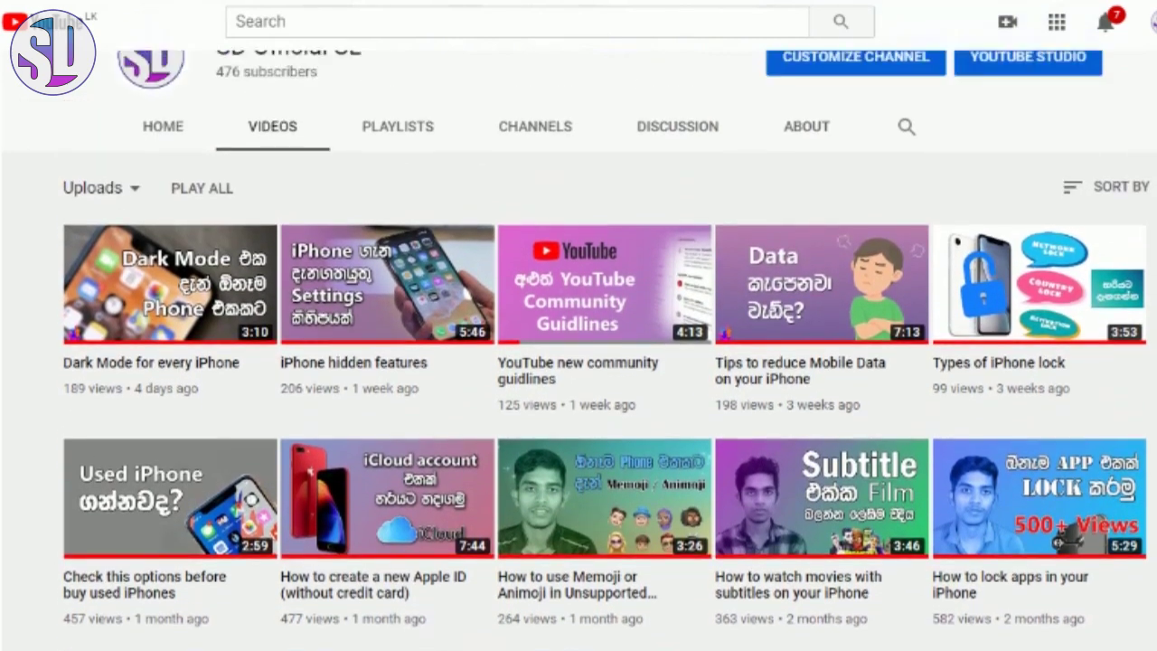
scroll(578, 361, up, 1)
scroll(578, 362, up, 1)
scroll(578, 362, up, 1)
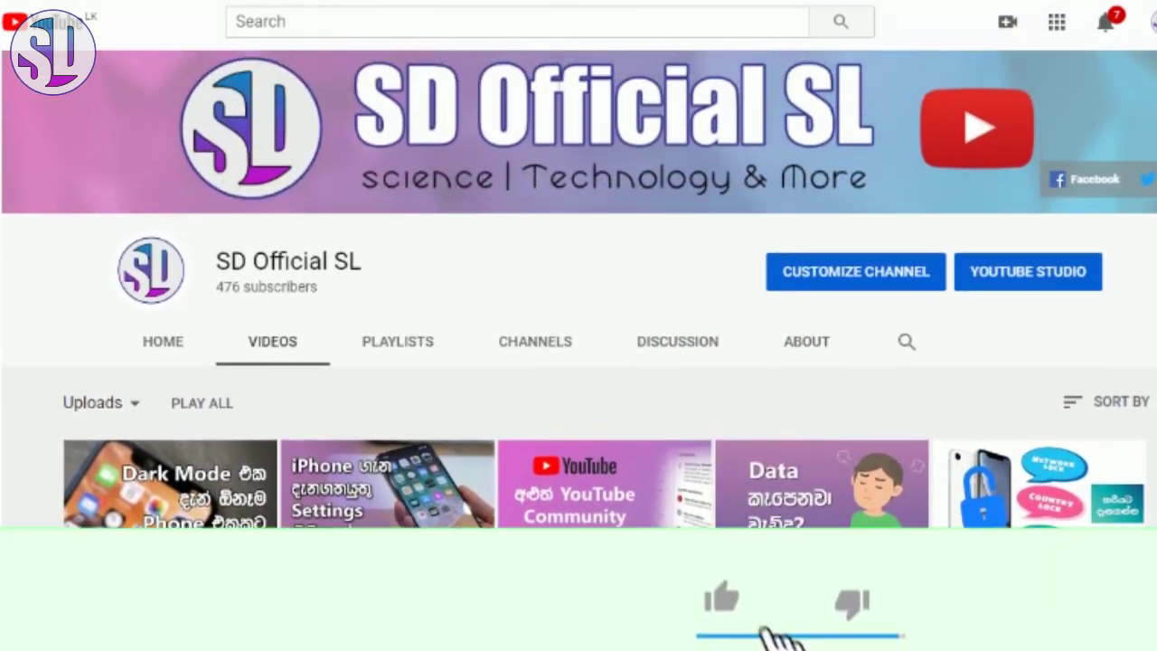
scroll(578, 362, up, 1)
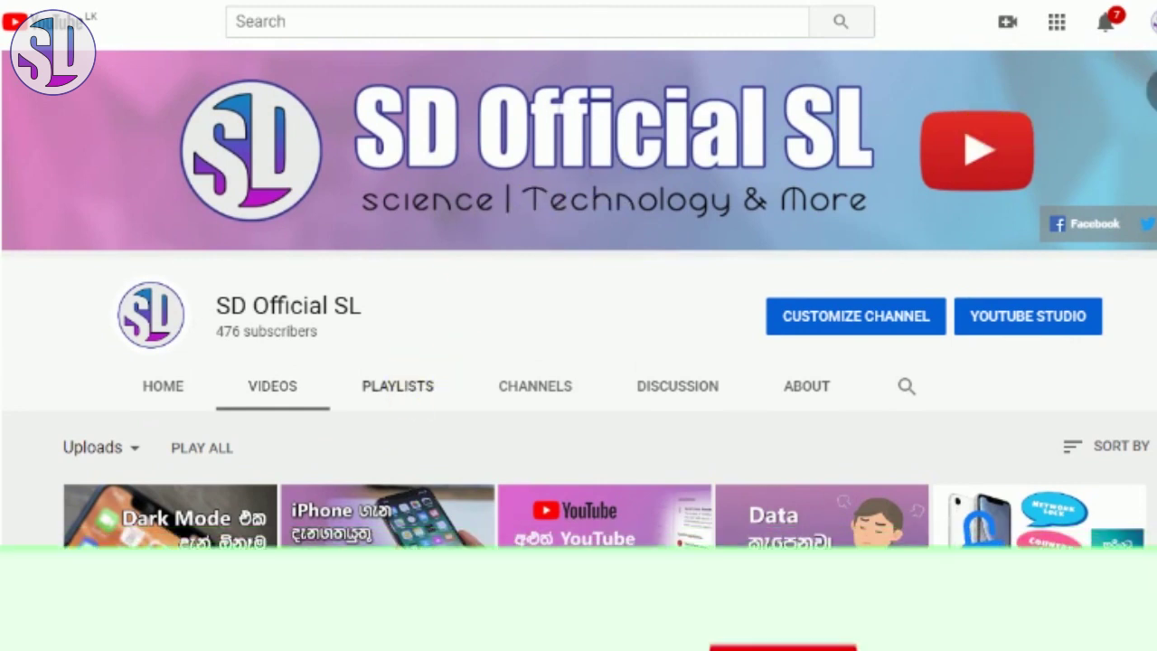
scroll(578, 362, down, 3)
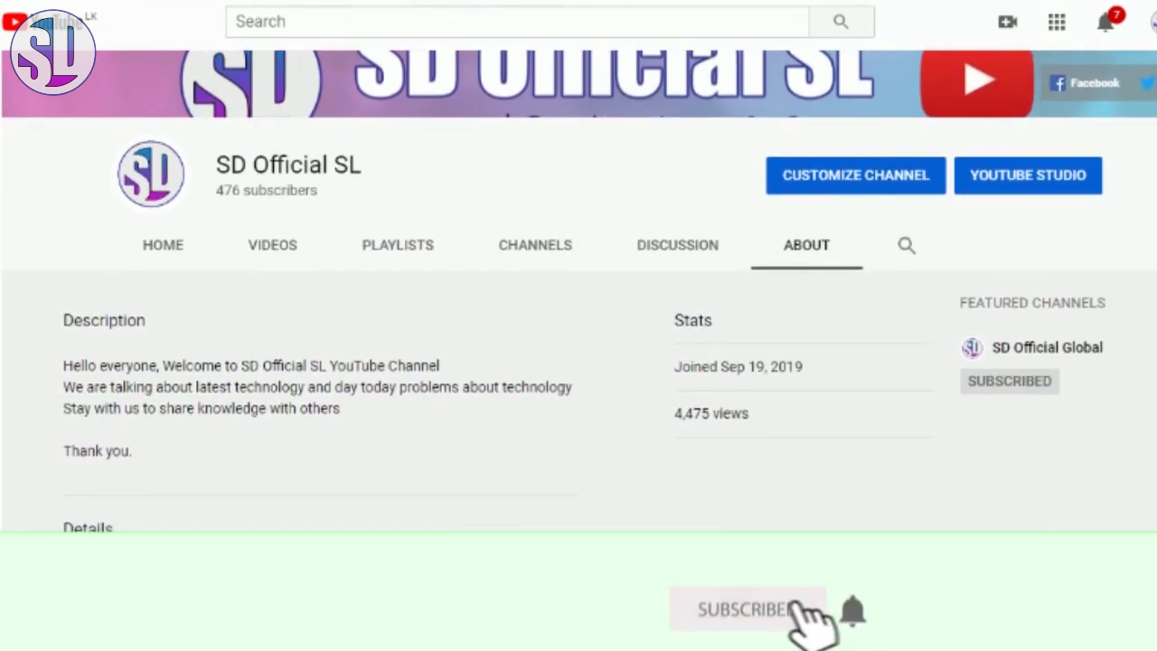